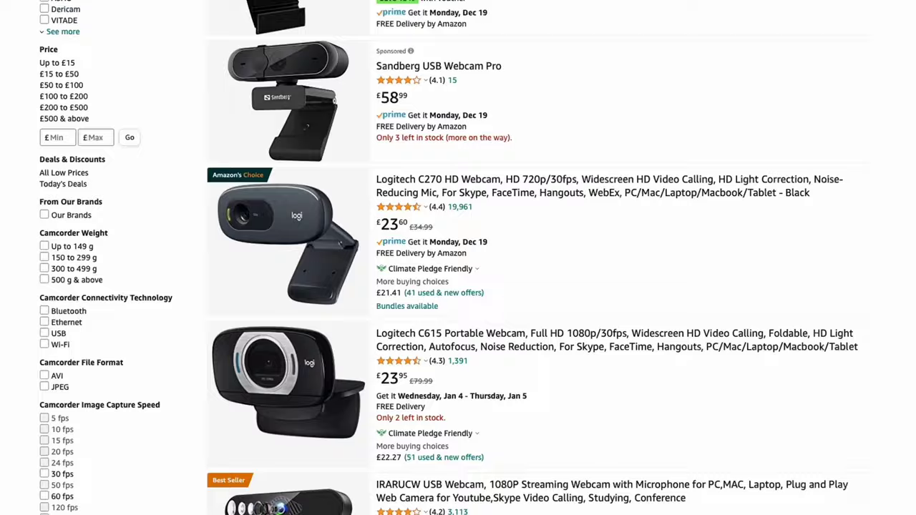
{"action": "scroll", "coordinate": [536, 258], "scroll_direction": "down", "scroll_amount": 8}
{"action": "scroll", "coordinate": [536, 258], "scroll_direction": "down", "scroll_amount": 10}
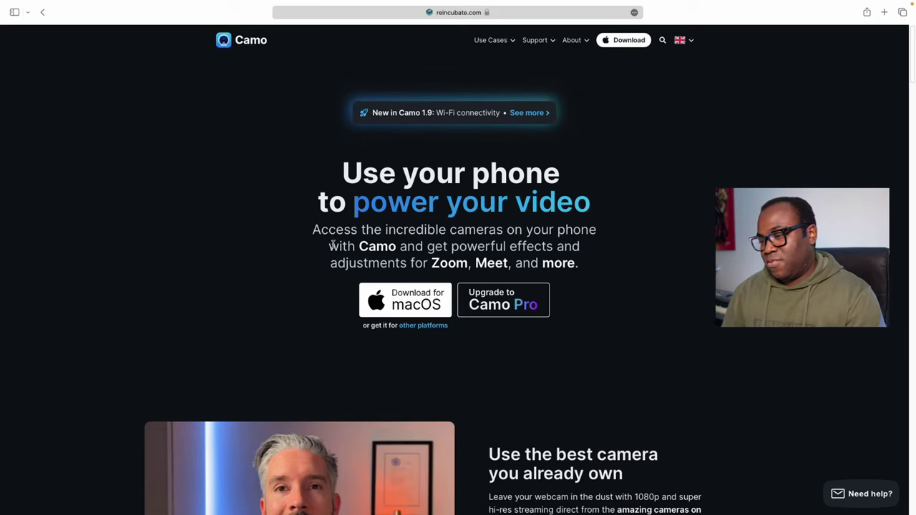
Open the Camo download options for other platforms on the Reincubate website.
{"action": "left_click", "coordinate": [417, 326]}
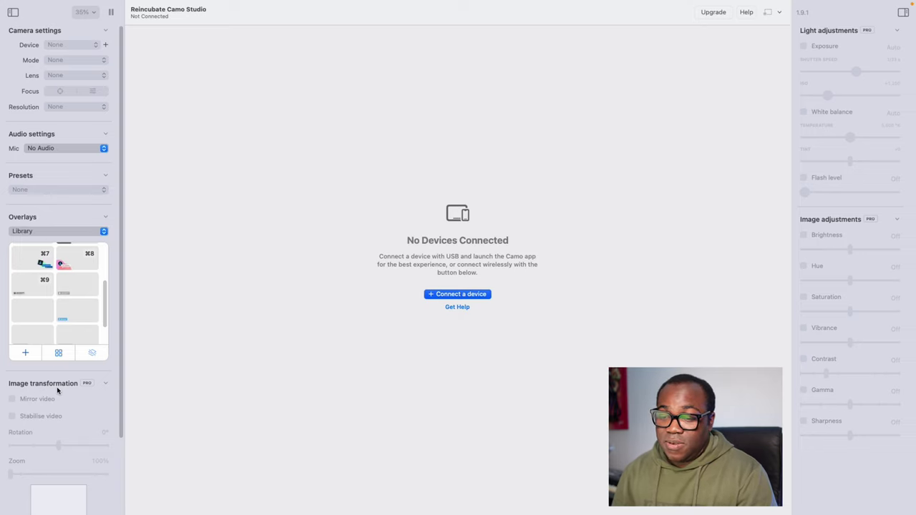
In Camo Studio, start connecting a phone as the camera device.
{"action": "scroll", "coordinate": [86, 384], "scroll_direction": "down", "scroll_amount": 3}
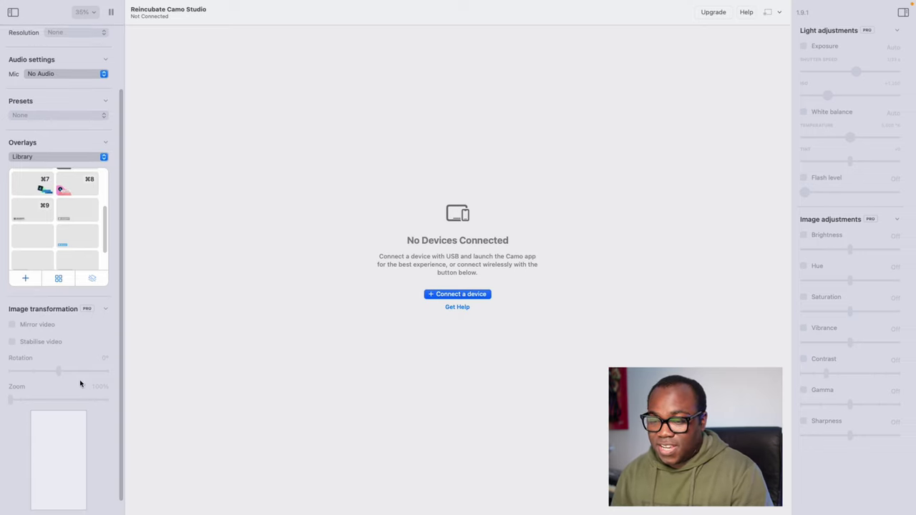
{"action": "scroll", "coordinate": [80, 384], "scroll_direction": "down", "scroll_amount": 1}
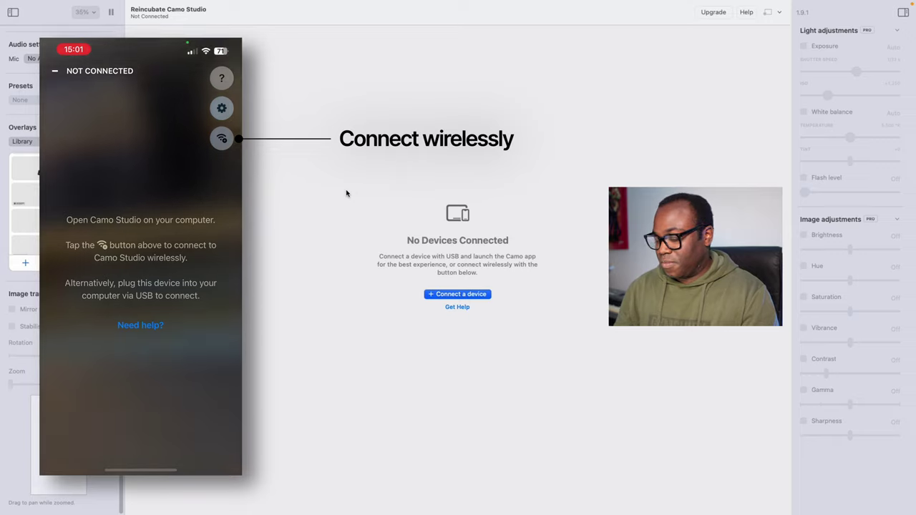
{"action": "left_click", "coordinate": [452, 294]}
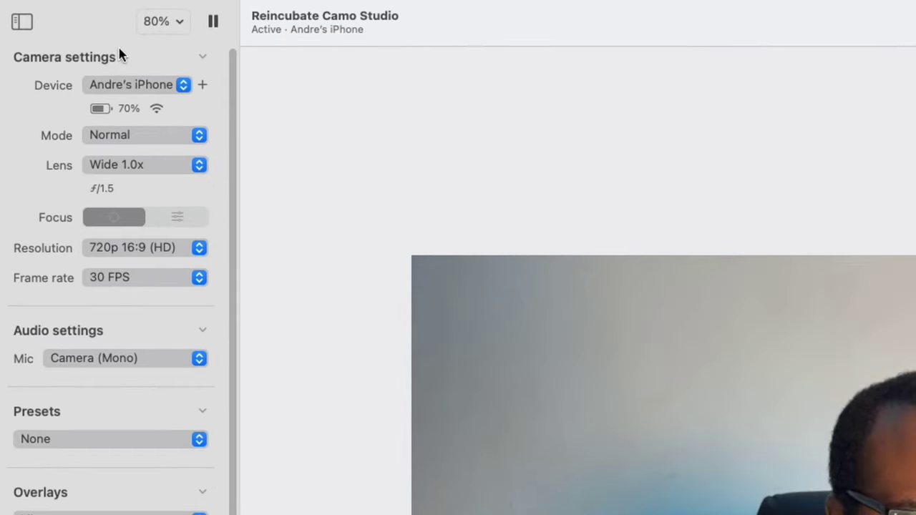
Set the connected iPhone's camera mode to Basic Portrait.
{"action": "left_click", "coordinate": [123, 87]}
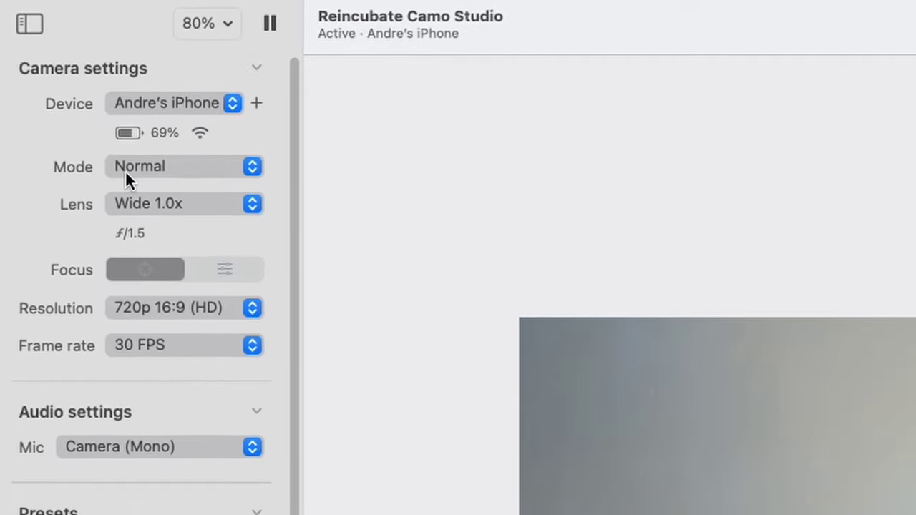
{"action": "left_click", "coordinate": [126, 178]}
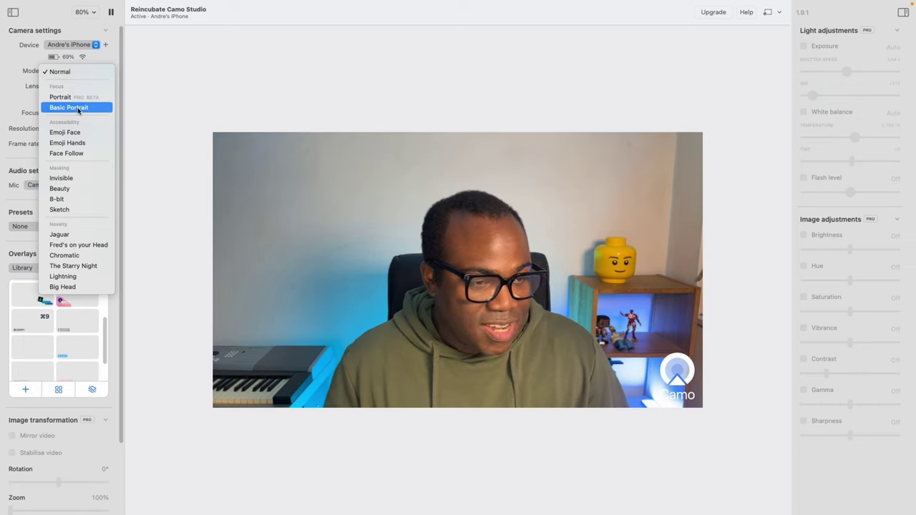
{"action": "left_click", "coordinate": [76, 107]}
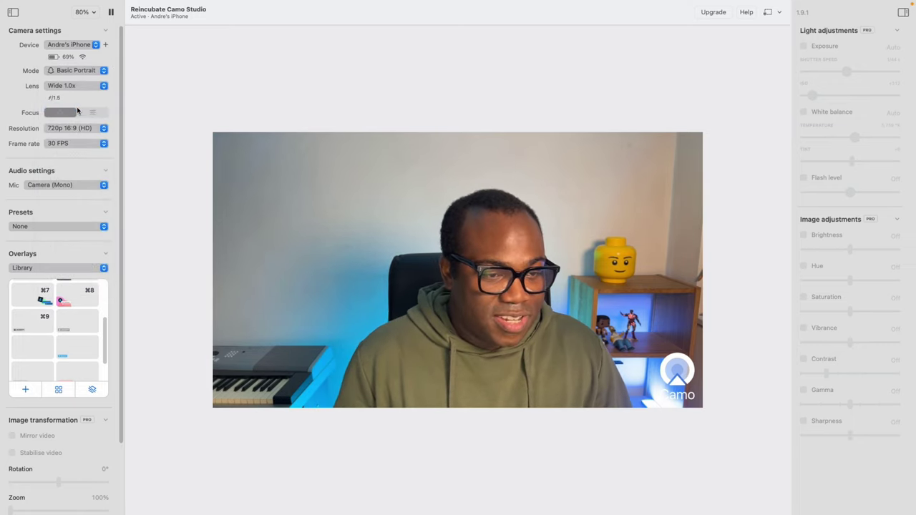
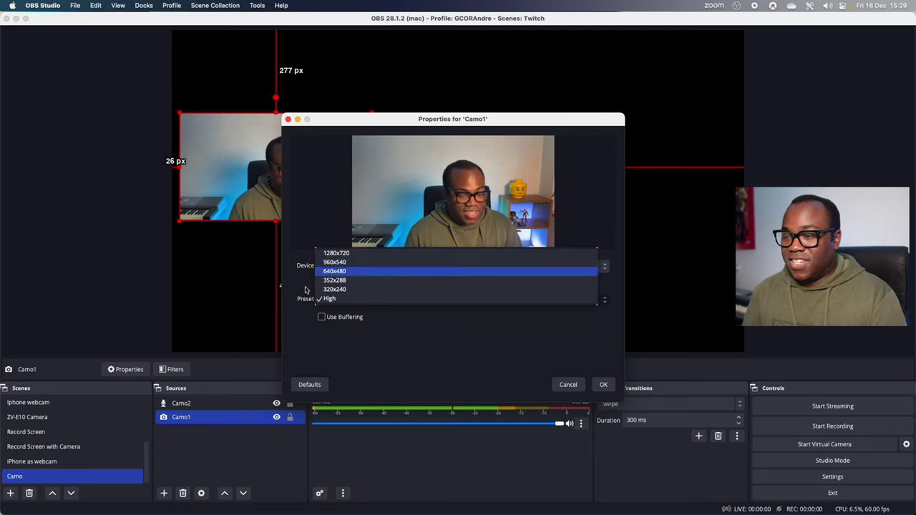
In OBS Studio, discard the property changes of the Camo1 source and open its filters.
{"action": "left_click", "coordinate": [336, 262]}
{"action": "left_click", "coordinate": [567, 385]}
{"action": "right_click", "coordinate": [181, 416]}
{"action": "left_click", "coordinate": [187, 388]}
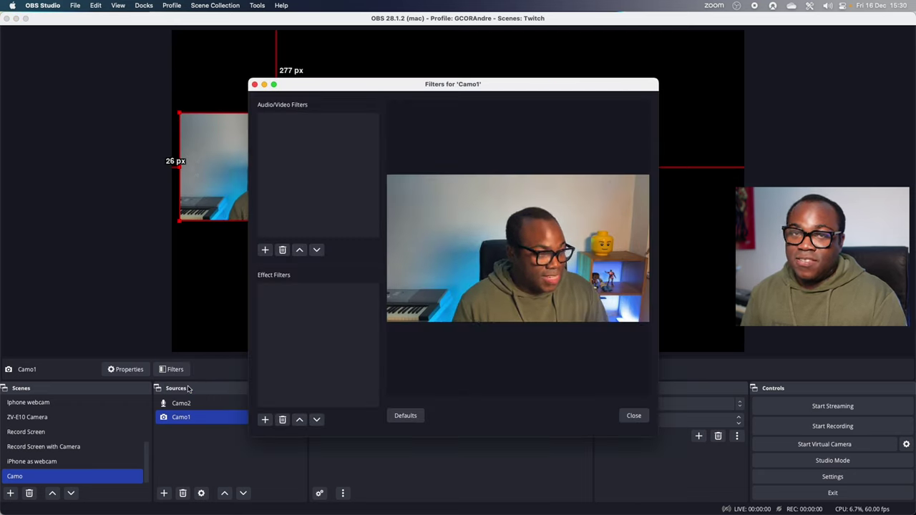
Add a Colour Correction effect filter with its default name to the Camo1 source and adjust its gamma.
{"action": "left_click", "coordinate": [265, 249]}
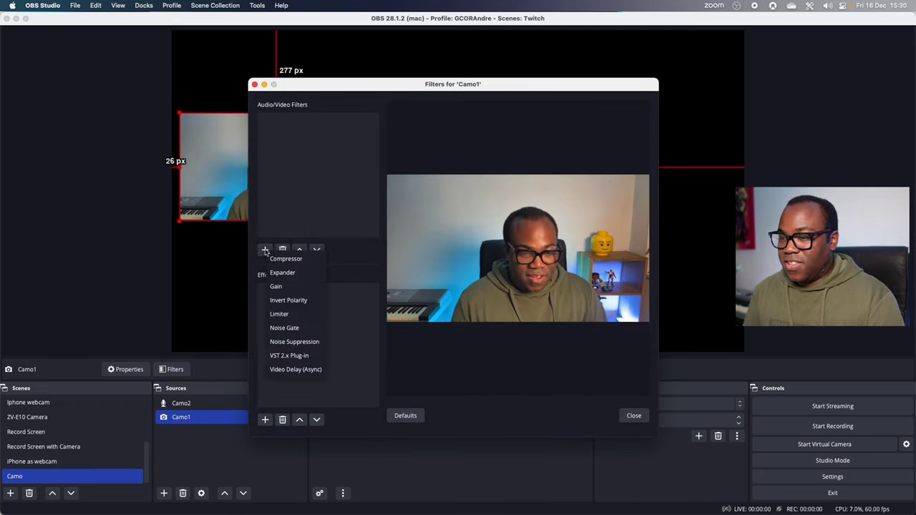
{"action": "left_click", "coordinate": [340, 261]}
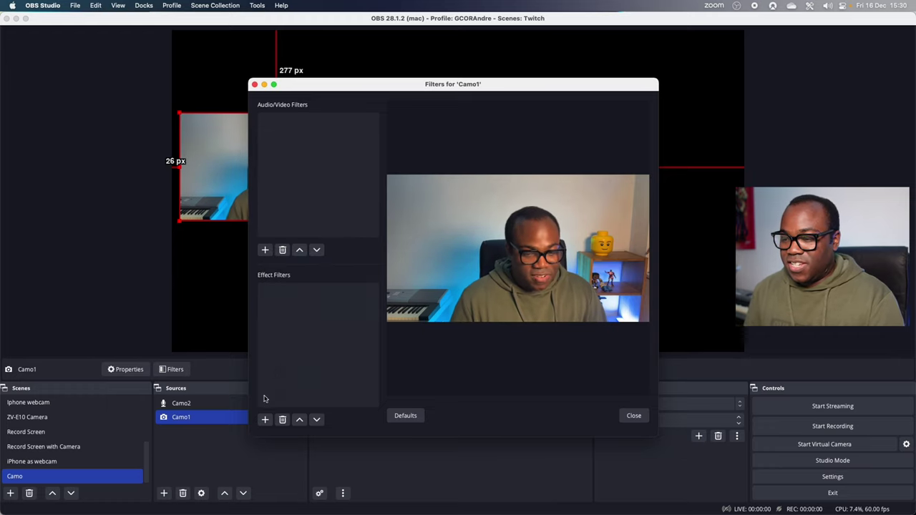
{"action": "left_click", "coordinate": [266, 420]}
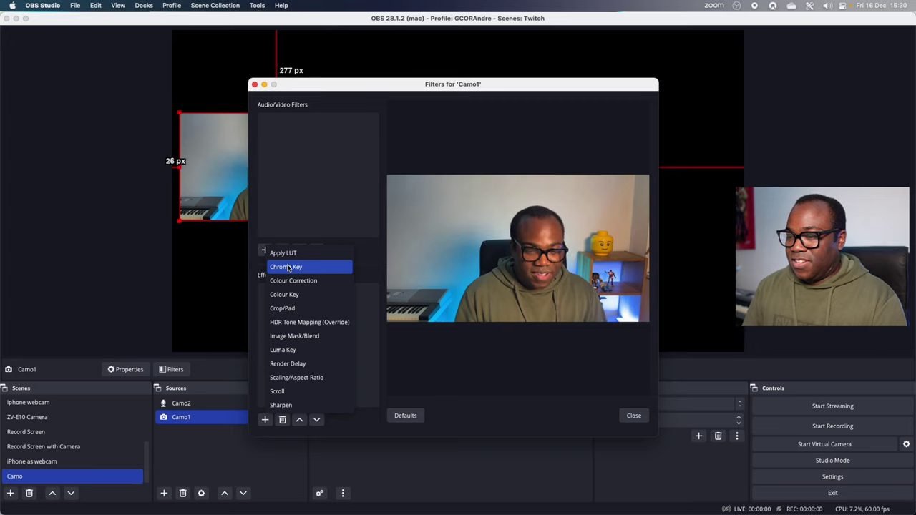
{"action": "left_click", "coordinate": [290, 280]}
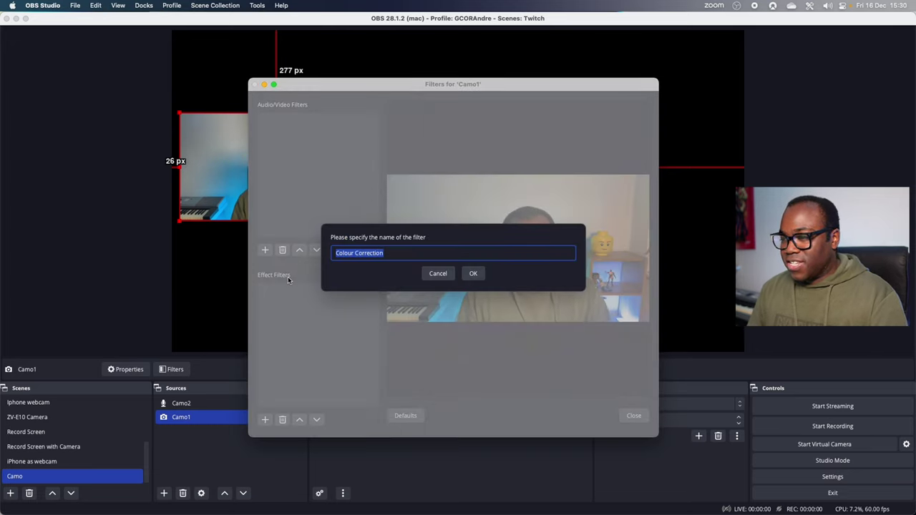
{"action": "left_click", "coordinate": [473, 273]}
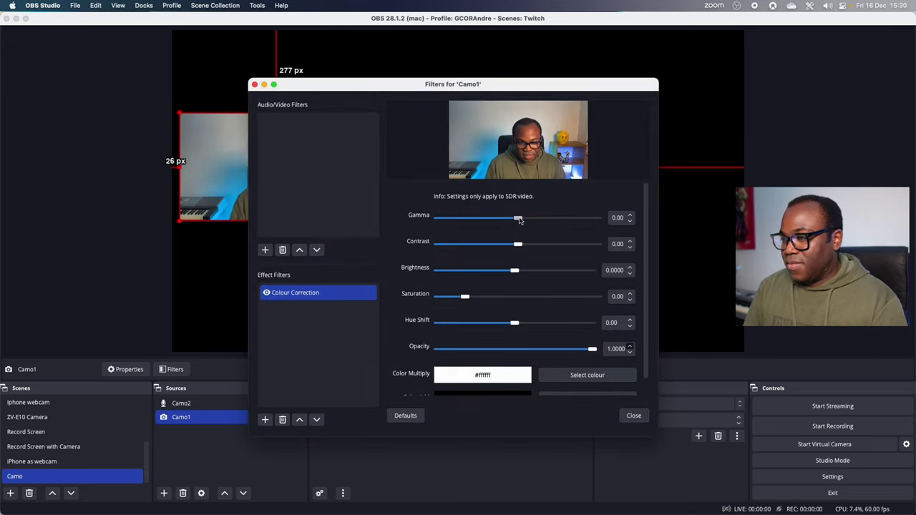
{"action": "left_click_drag", "start_coordinate": [519, 220], "coordinate": [534, 246]}
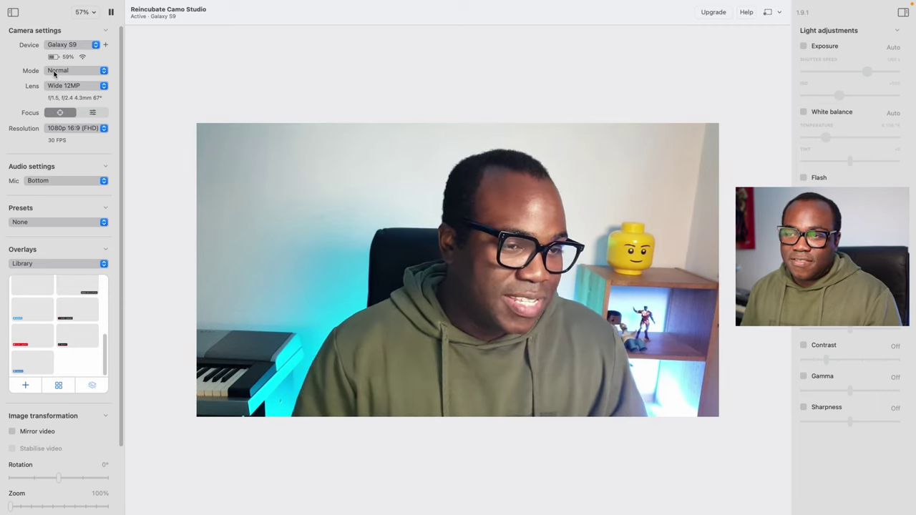
Switch to Camo Studio and try the Basic Portrait mode on the Galaxy S9 camera.
{"action": "left_click", "coordinate": [56, 73]}
{"action": "left_click", "coordinate": [6, 74]}
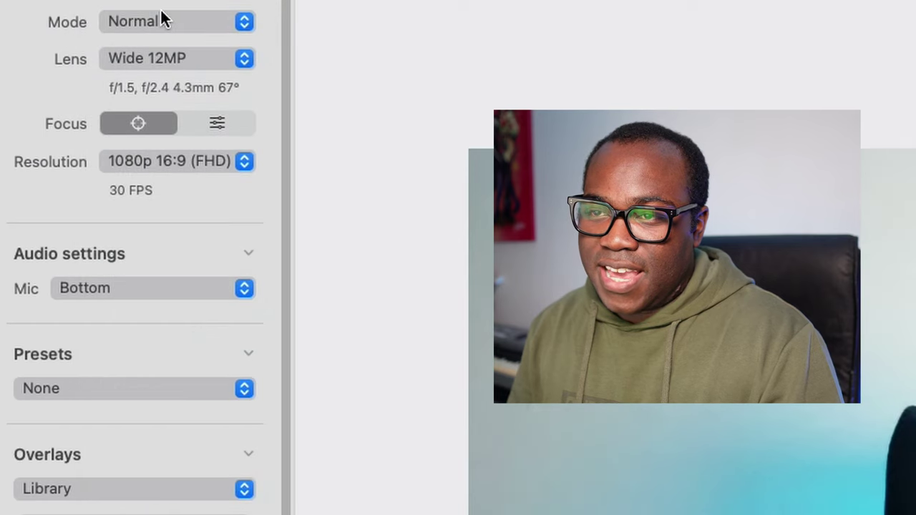
{"action": "left_click", "coordinate": [69, 69]}
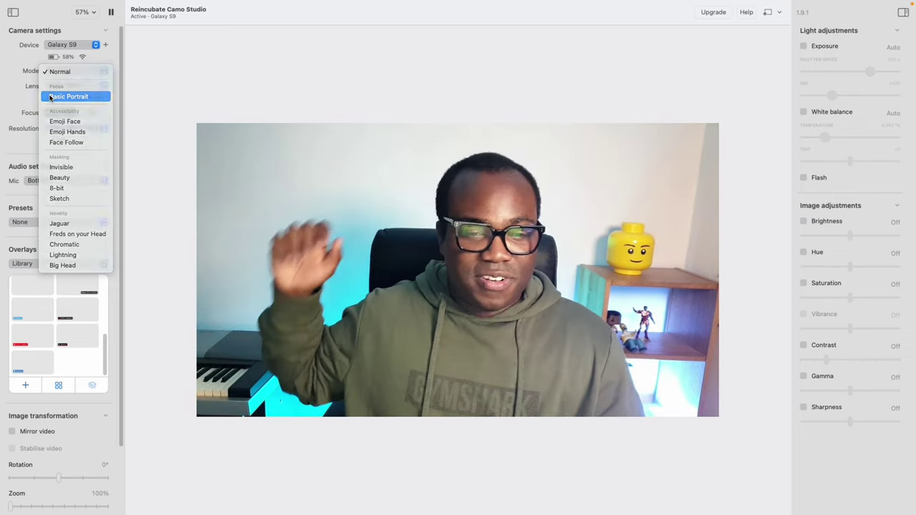
{"action": "left_click", "coordinate": [50, 97]}
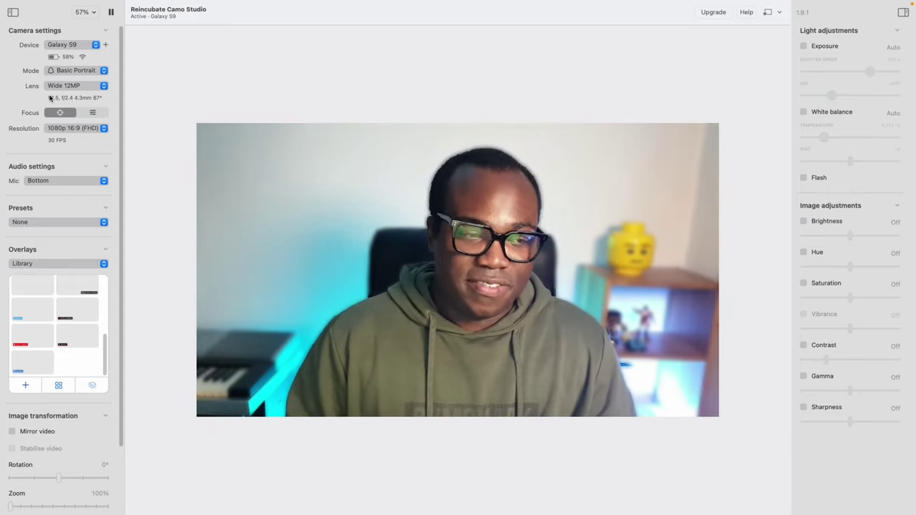
Examine the lens, resolution, microphone and preset options available for the Galaxy S9.
{"action": "left_click", "coordinate": [56, 87]}
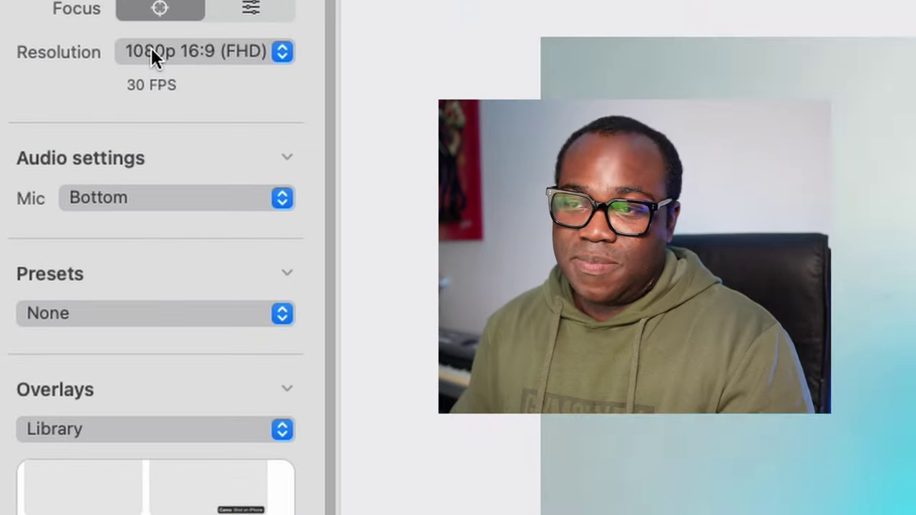
{"action": "left_click", "coordinate": [151, 48]}
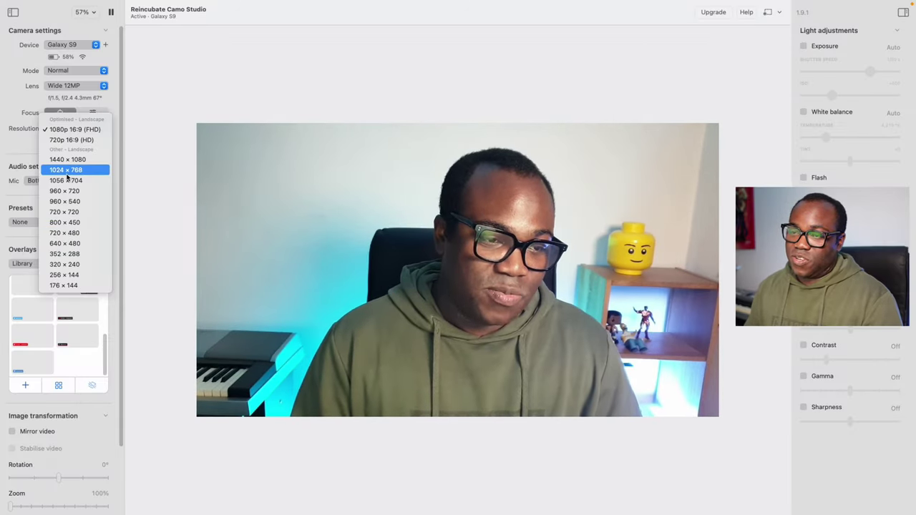
{"action": "key", "text": "Escape"}
{"action": "left_click", "coordinate": [45, 181]}
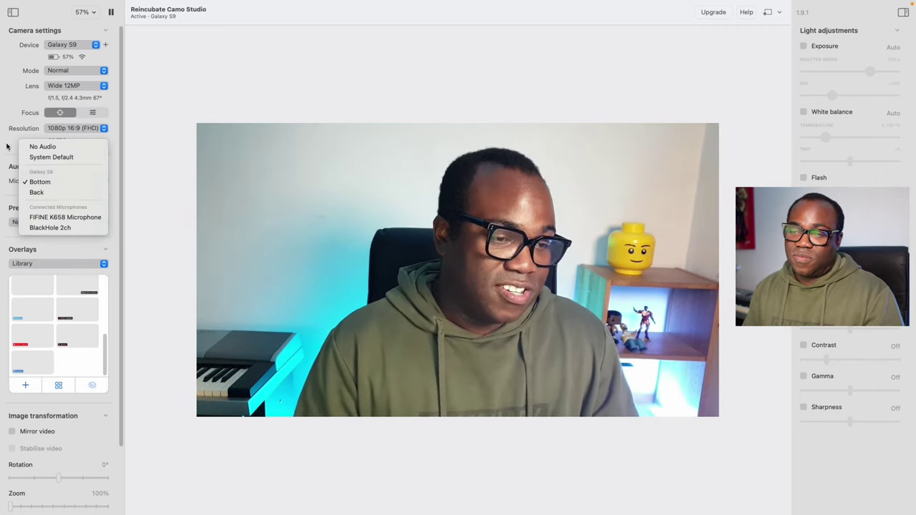
{"action": "key", "text": "Escape"}
{"action": "left_click", "coordinate": [26, 222]}
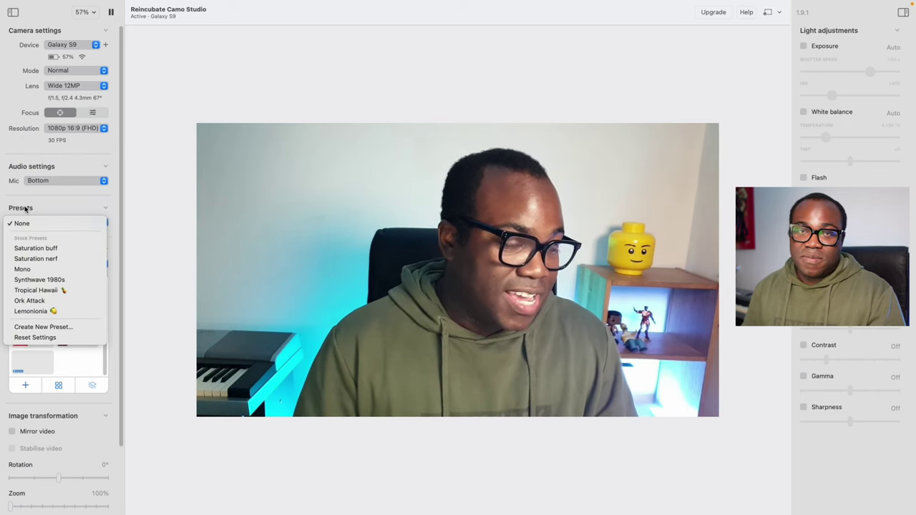
{"action": "key", "text": "Escape"}
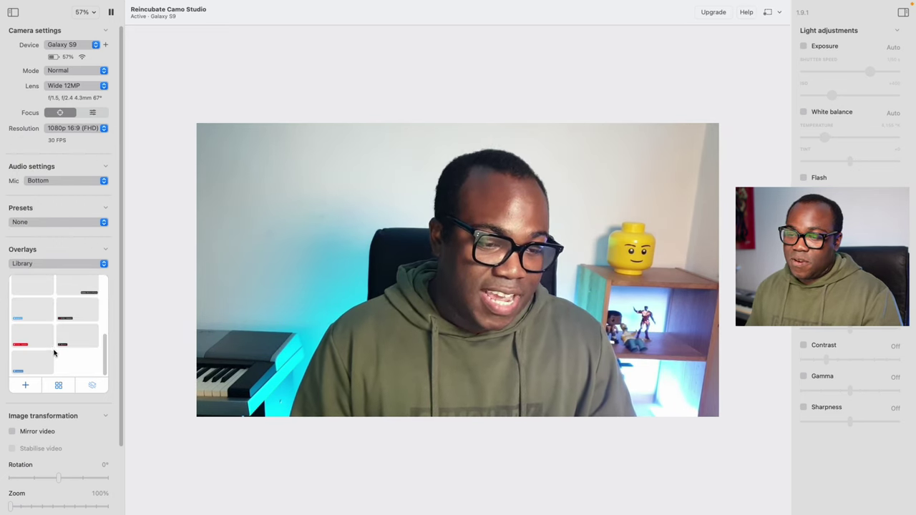
Try the zoom control and the brightness, hue and saturation adjustments on the Galaxy S9 video.
{"action": "scroll", "coordinate": [53, 352], "scroll_direction": "down", "scroll_amount": 3}
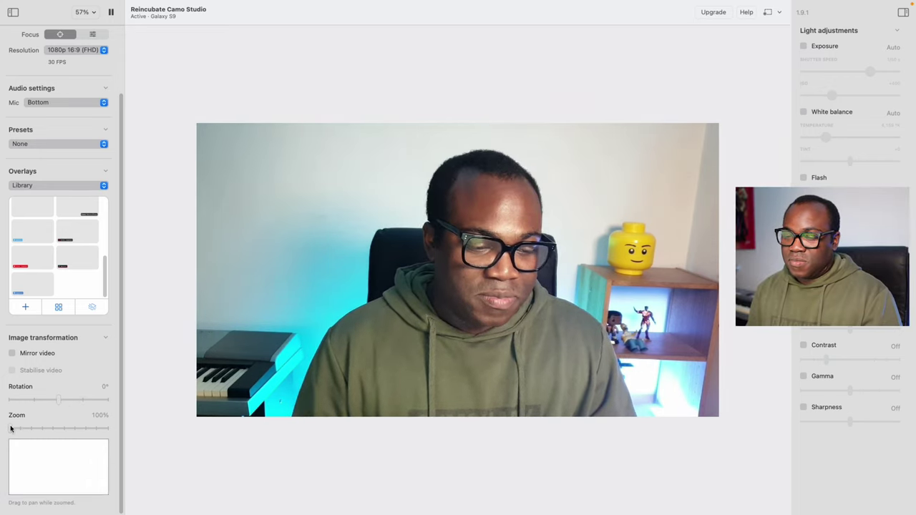
{"action": "mouse_move", "coordinate": [10, 429]}
{"action": "left_mouse_down"}
{"action": "mouse_move", "coordinate": [82, 427]}
{"action": "mouse_move", "coordinate": [9, 429]}
{"action": "left_mouse_up"}
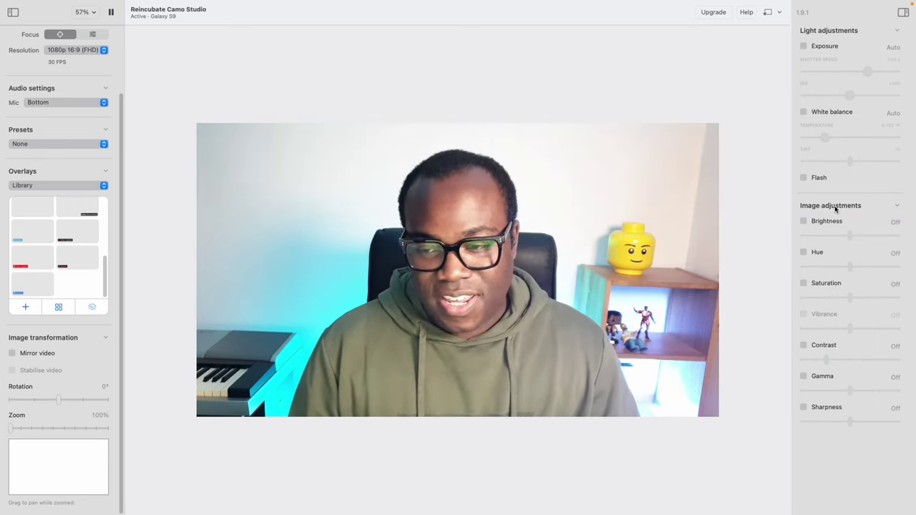
{"action": "left_click", "coordinate": [802, 222]}
{"action": "left_click", "coordinate": [802, 252]}
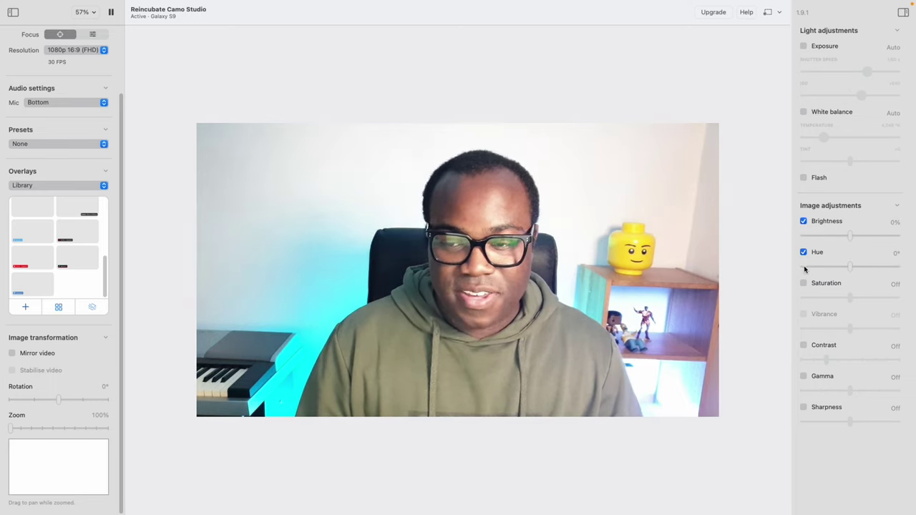
{"action": "left_click", "coordinate": [803, 252]}
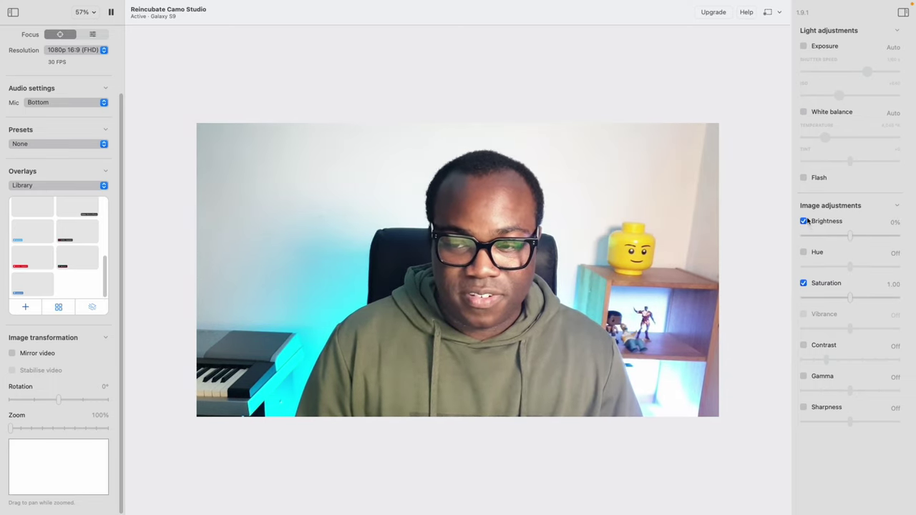
{"action": "left_click", "coordinate": [804, 284]}
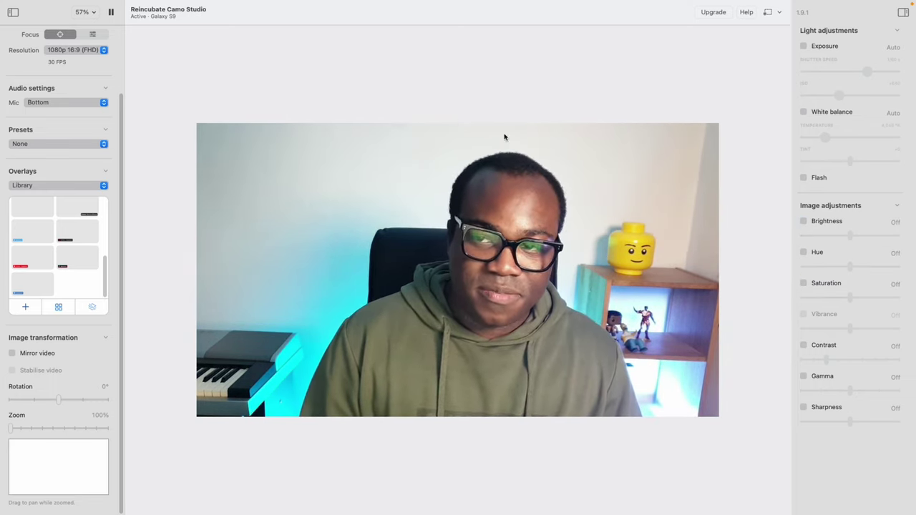
Switch to Zoom, start a new meeting and join it with computer audio.
{"action": "mouse_move", "coordinate": [393, 496]}
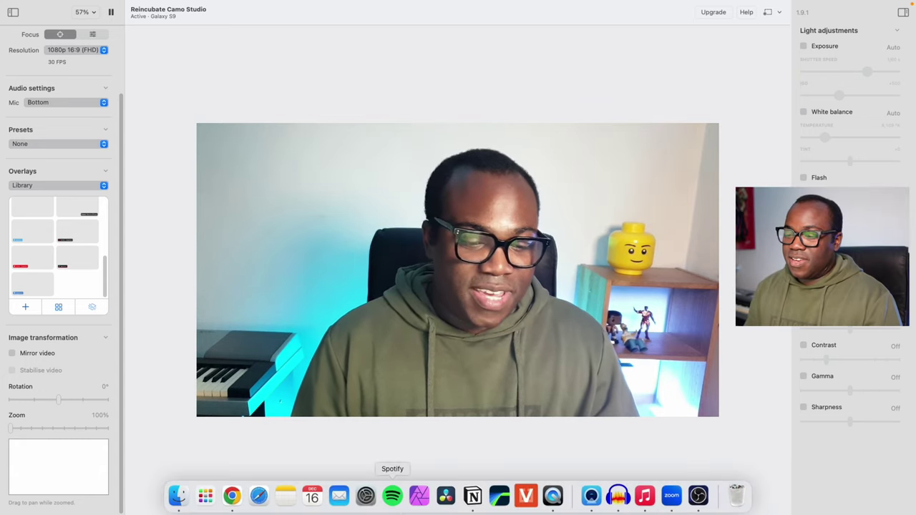
{"action": "left_click", "coordinate": [671, 495]}
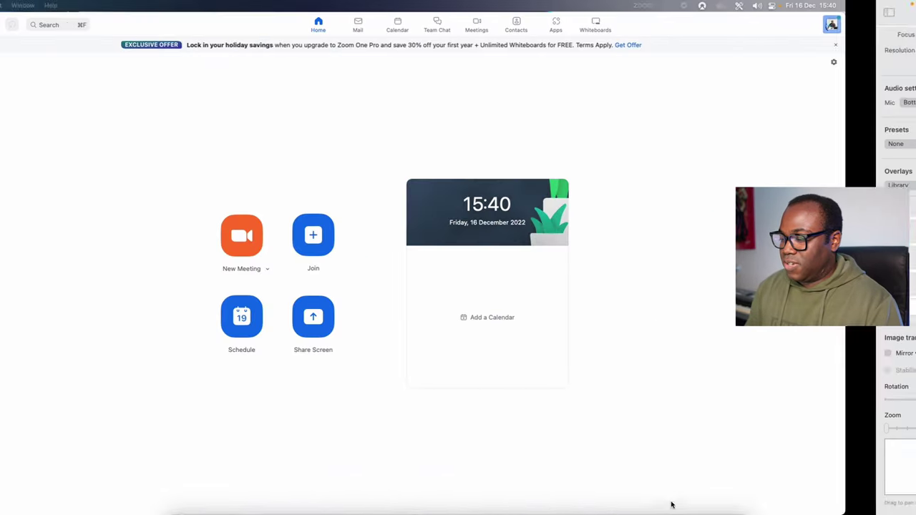
{"action": "left_click", "coordinate": [319, 238]}
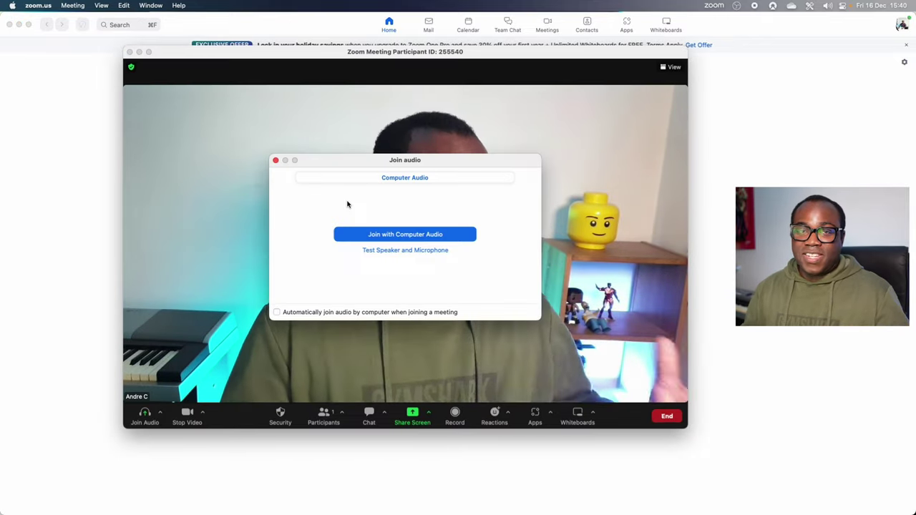
{"action": "left_click", "coordinate": [362, 236]}
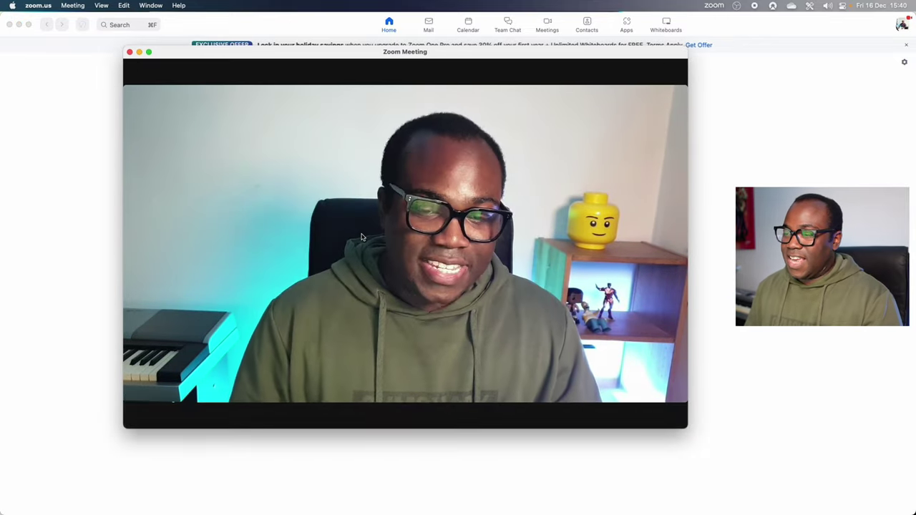